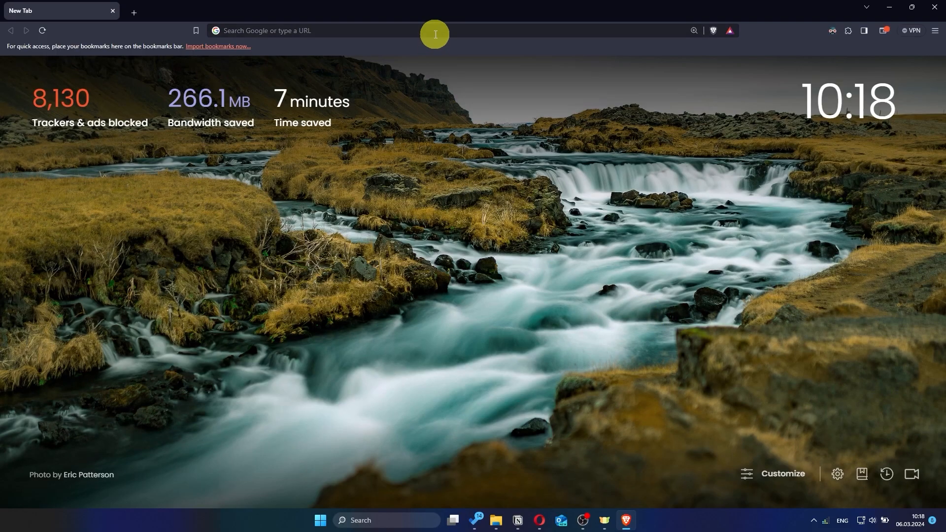
- Go to asusrouter.com in Brave's address bar to load the router sign-in page
{"action": "left_click", "coordinate": [436, 34]}
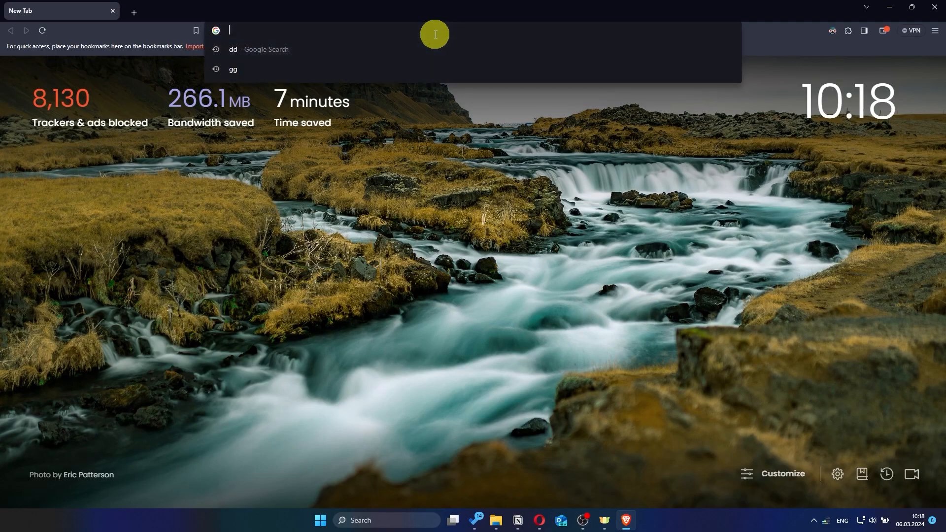
{"action": "type", "text": "as"}
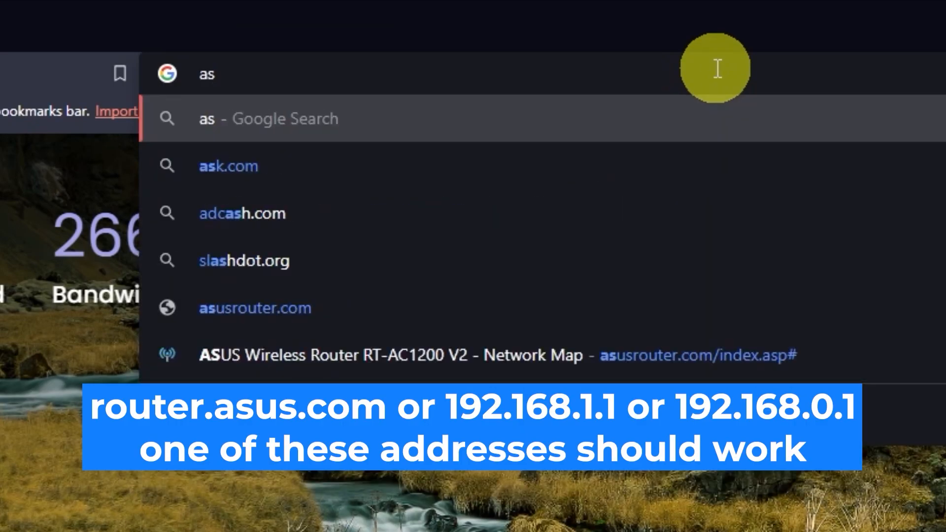
{"action": "type", "text": "usrout"}
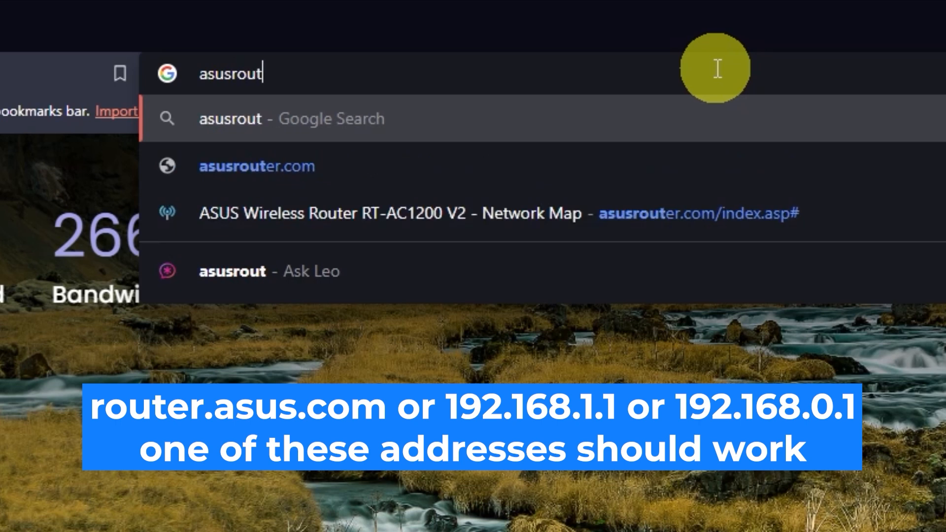
{"action": "type", "text": "er.com"}
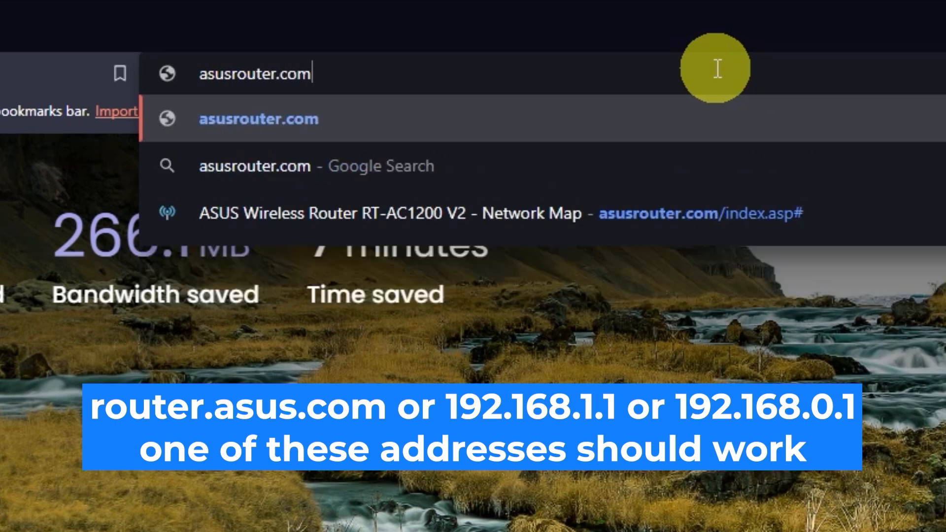
{"action": "key", "text": "Return"}
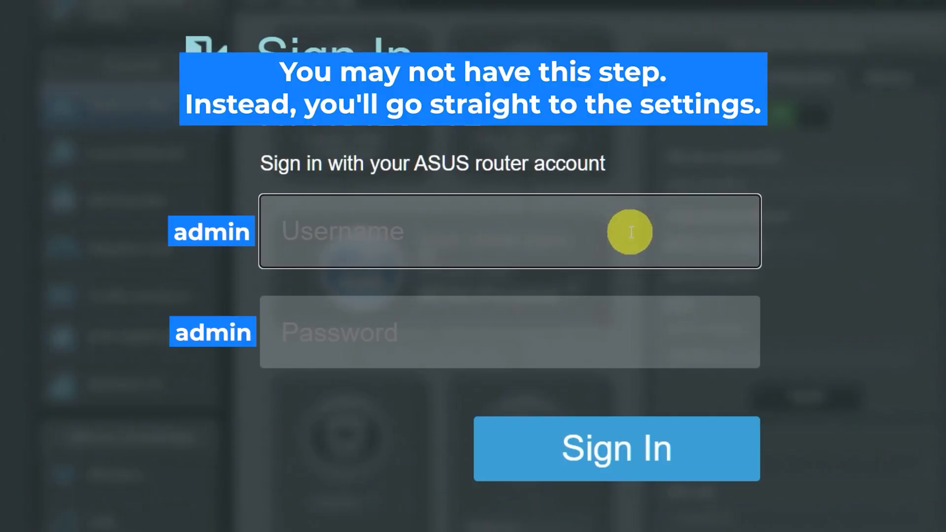
- Attempt twice to sign in with the factory default username and password from the router label
{"action": "type", "text": "admin"}
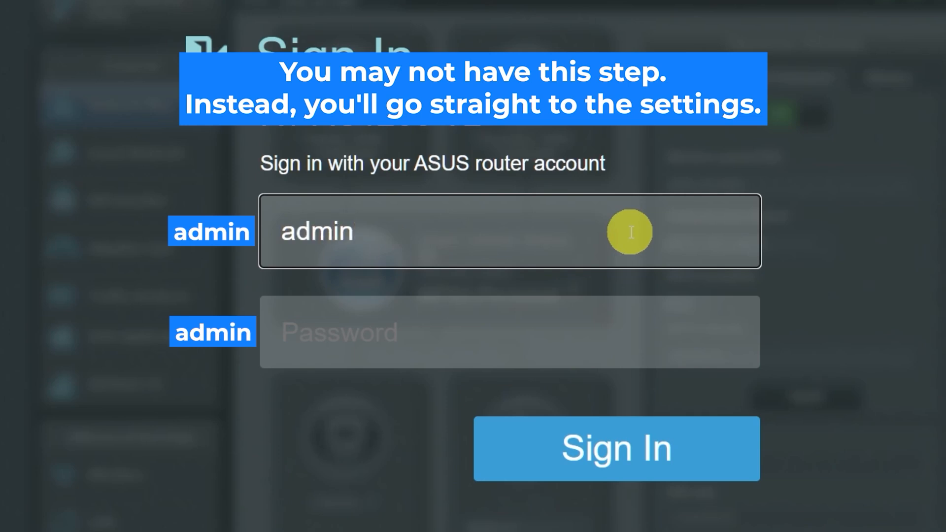
{"action": "left_click", "coordinate": [591, 335]}
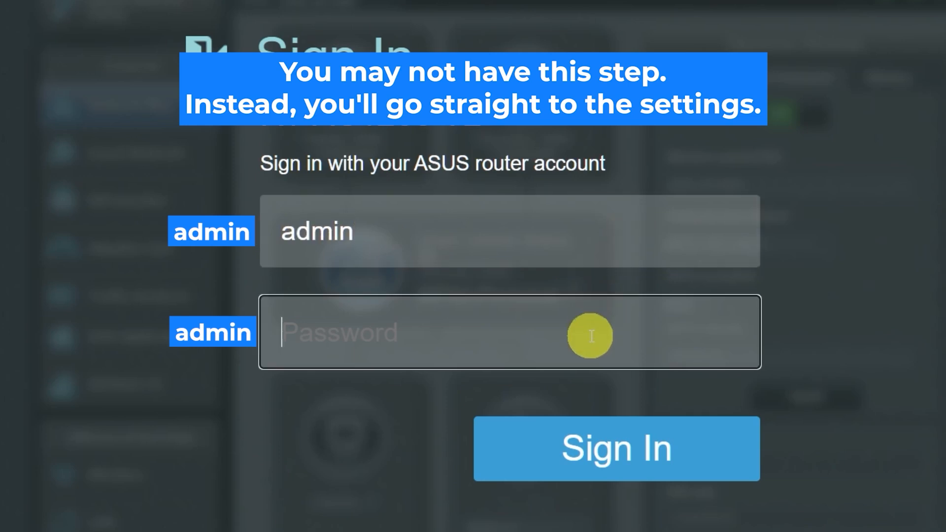
{"action": "type", "text": "admin"}
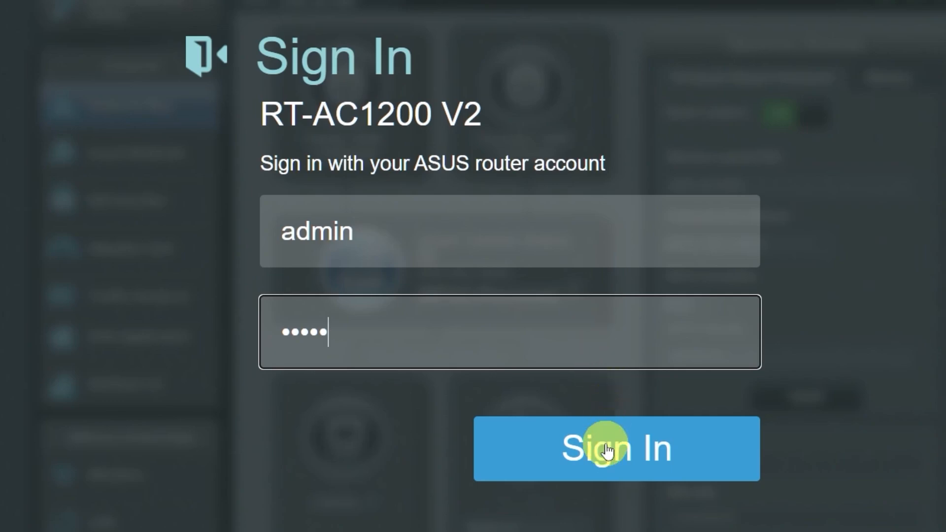
{"action": "left_click", "coordinate": [603, 445]}
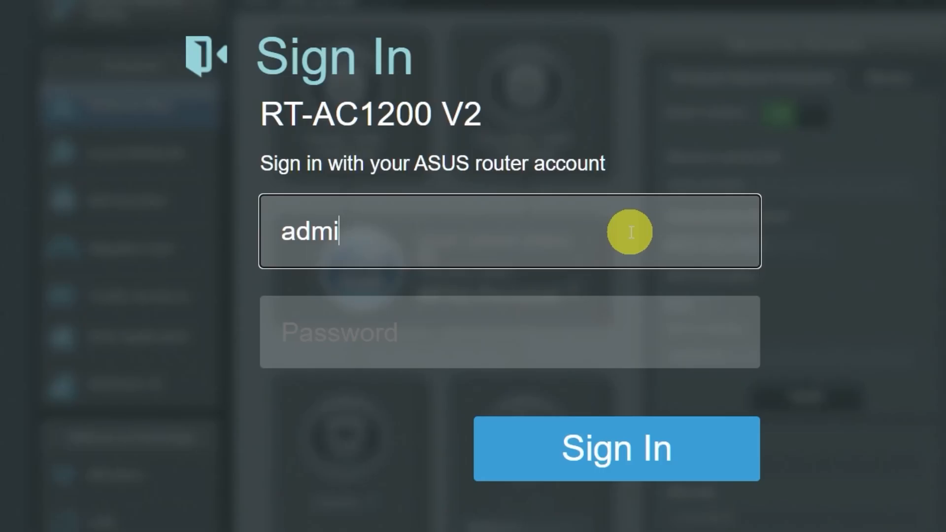
{"action": "type", "text": "n"}
{"action": "left_click", "coordinate": [592, 332]}
{"action": "type", "text": "admin"}
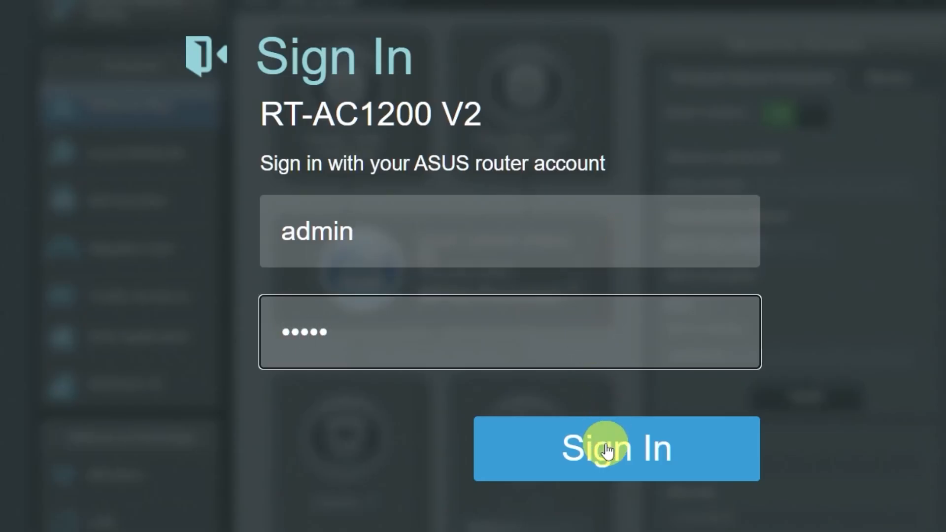
{"action": "left_click", "coordinate": [606, 446]}
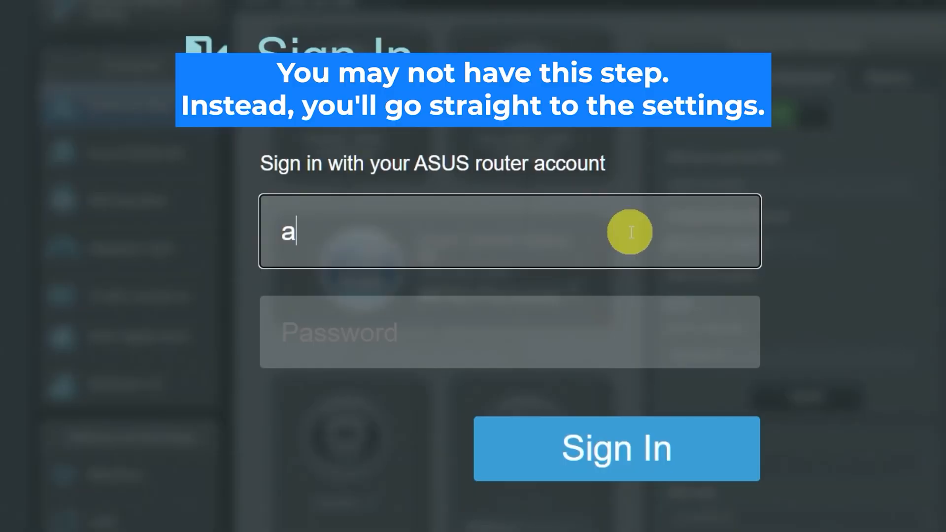
- Re-enter the default username and password and sign in, reaching the Change router login password page
{"action": "type", "text": "dmin"}
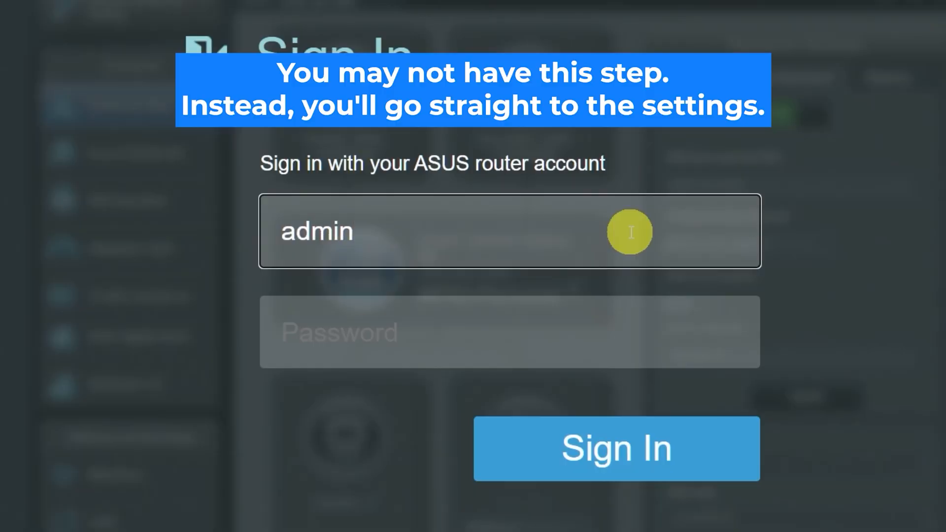
{"action": "left_click", "coordinate": [591, 337]}
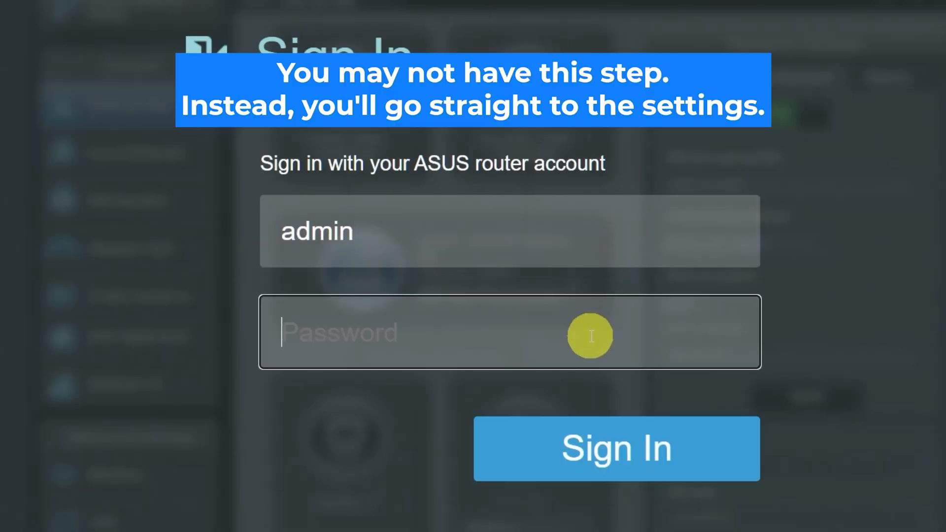
{"action": "type", "text": "admin"}
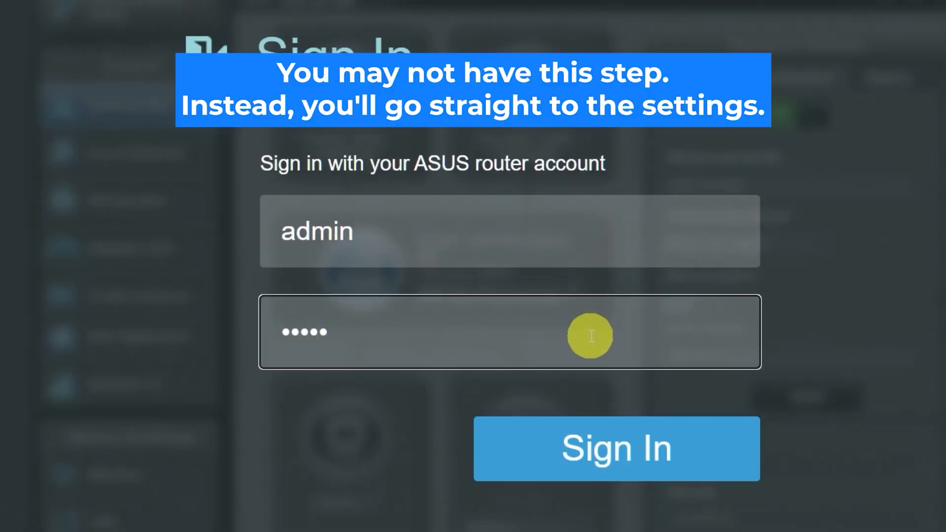
{"action": "left_click", "coordinate": [606, 448]}
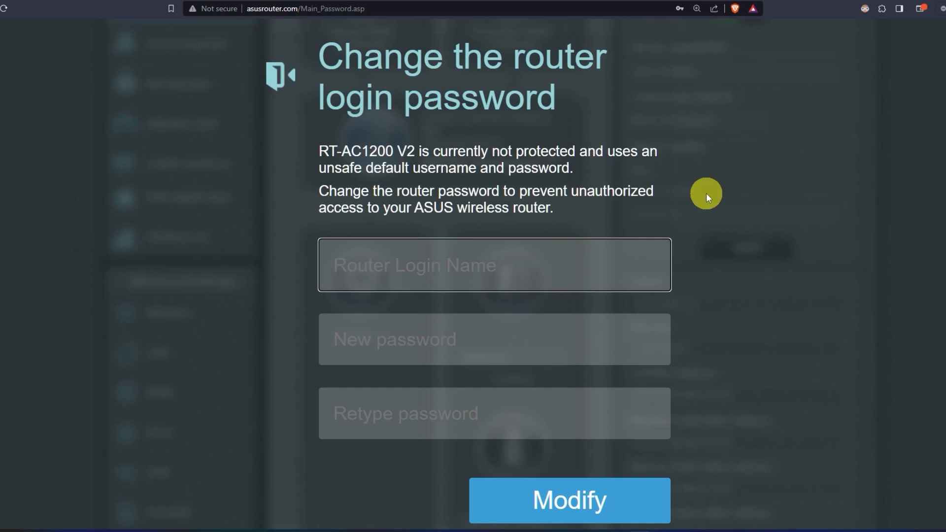
- Enter a new router login name, a new password typed twice, and save with Modify
{"action": "type", "text": "asu"}
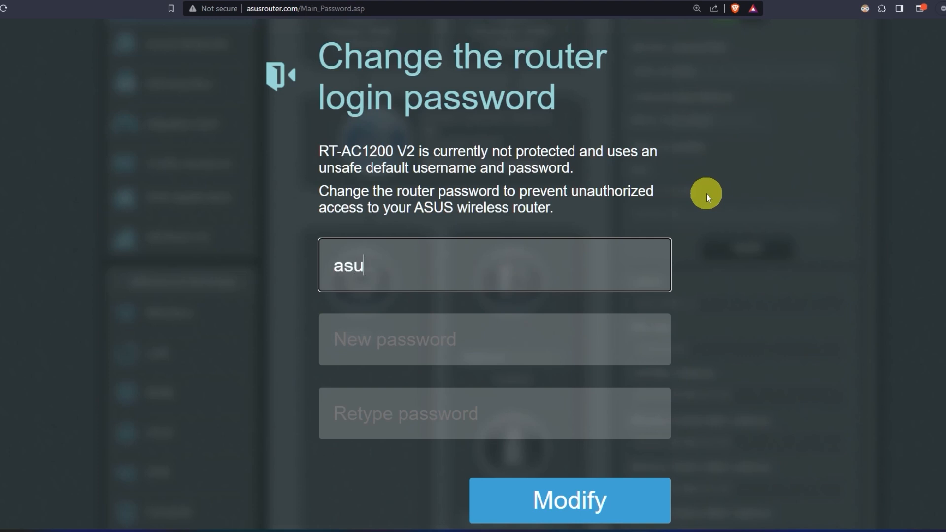
{"action": "type", "text": "s"}
{"action": "left_click", "coordinate": [514, 337]}
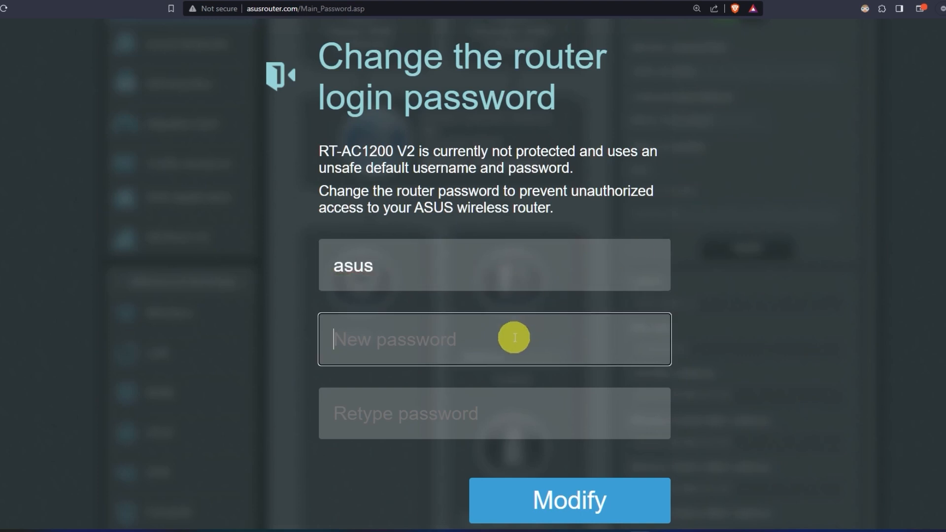
{"action": "type", "text": "••••••••••"}
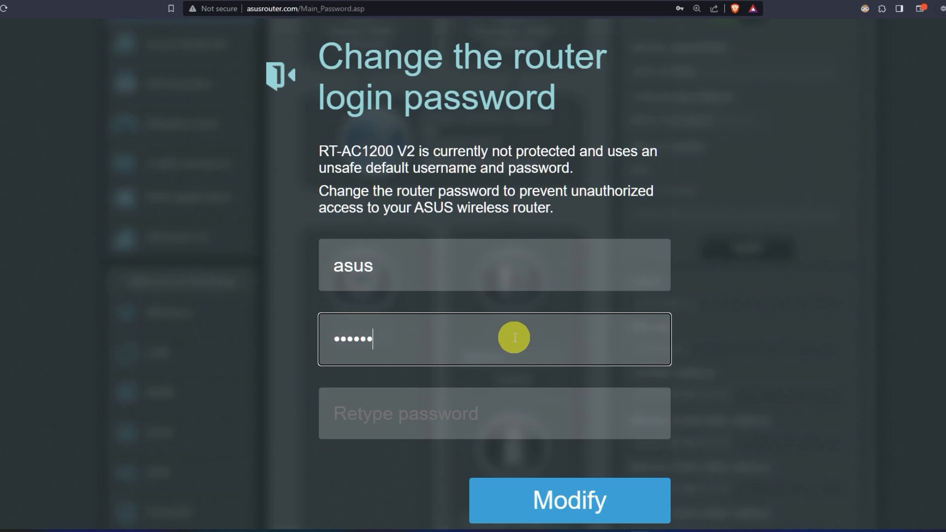
{"action": "left_click", "coordinate": [510, 418]}
{"action": "type", "text": "••••"}
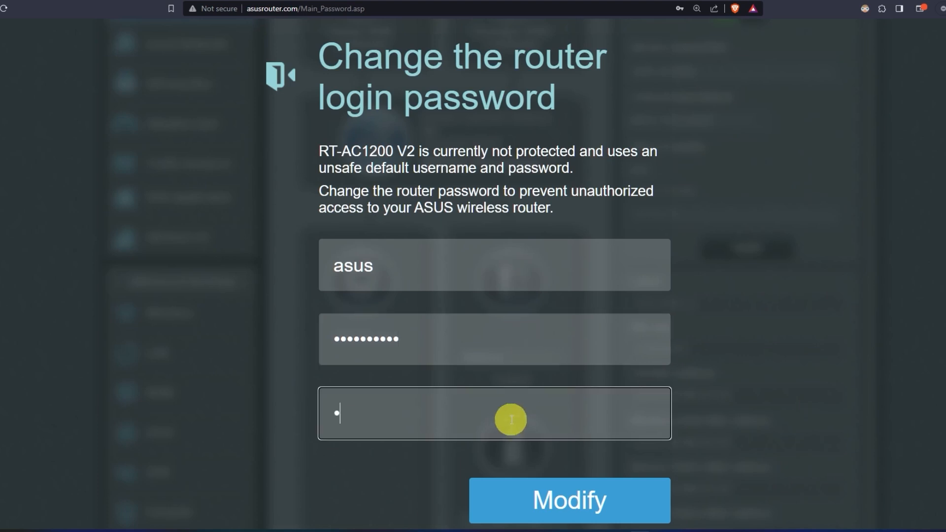
{"action": "type", "text": "••••••"}
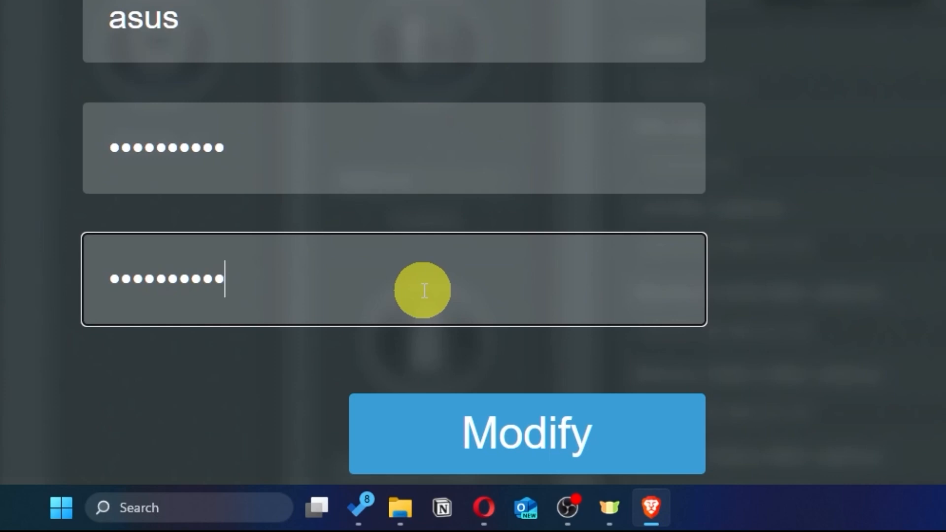
{"action": "left_click", "coordinate": [605, 445]}
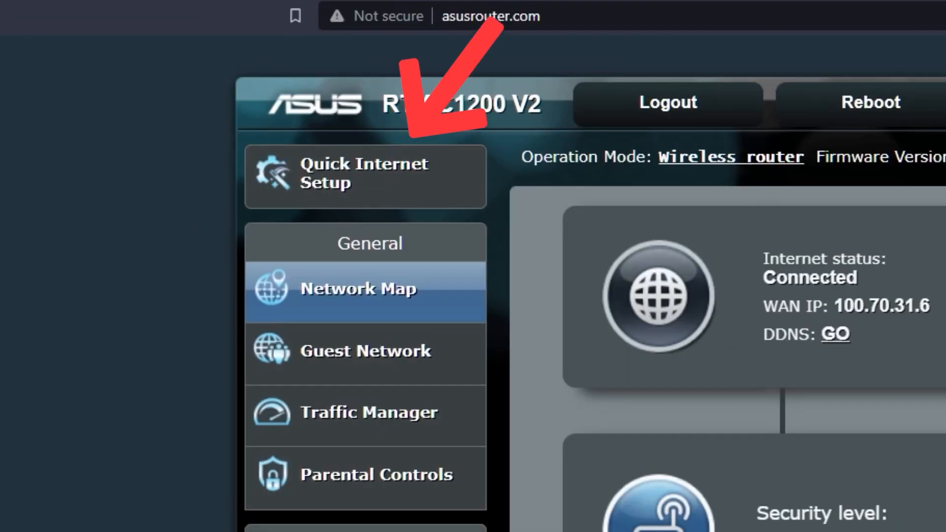
- Start Quick Internet Setup, reveal the current 2.4 GHz and 5 GHz Wi-Fi passwords, and choose new wireless settings
{"action": "left_click", "coordinate": [416, 194]}
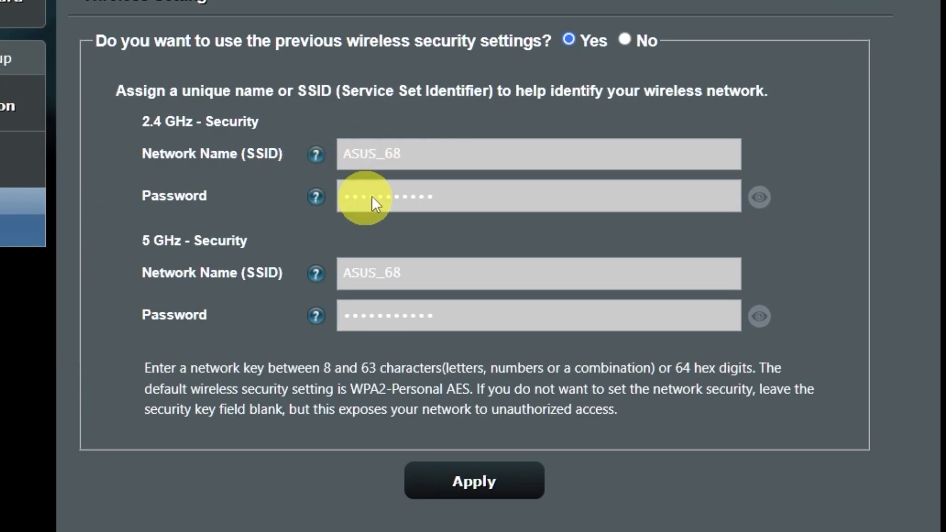
{"action": "left_click", "coordinate": [765, 318]}
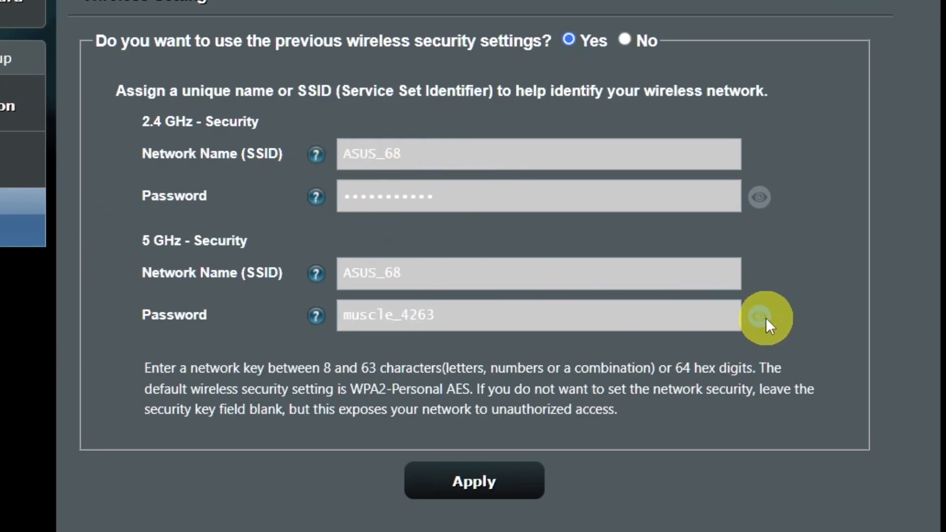
{"action": "left_click", "coordinate": [756, 203]}
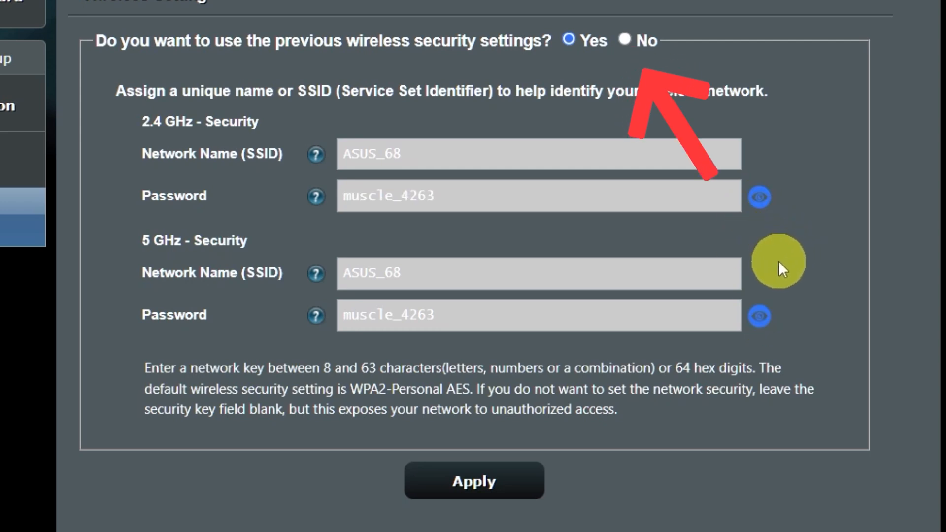
{"action": "left_click", "coordinate": [625, 40]}
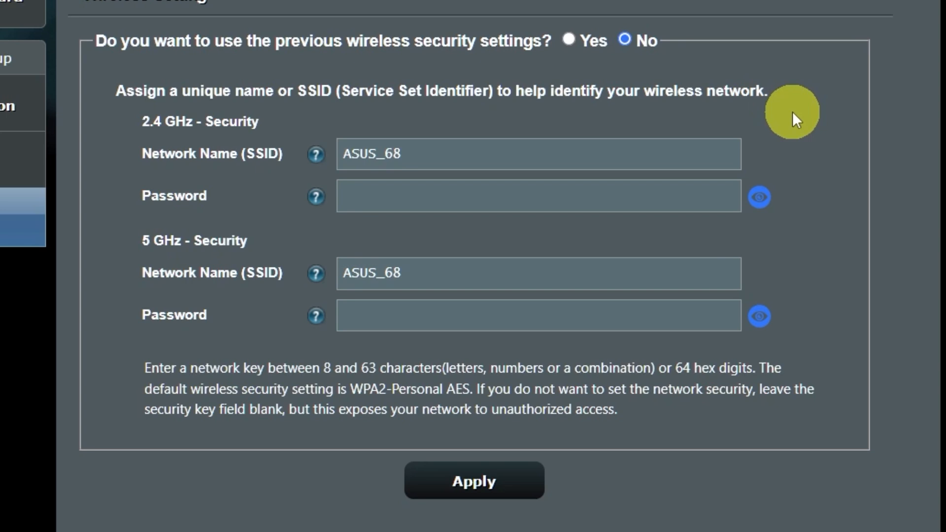
- Give the 2.4 GHz network a new Wi-Fi password, accept the weak-password warning, and complete setup
{"action": "left_click", "coordinate": [564, 200]}
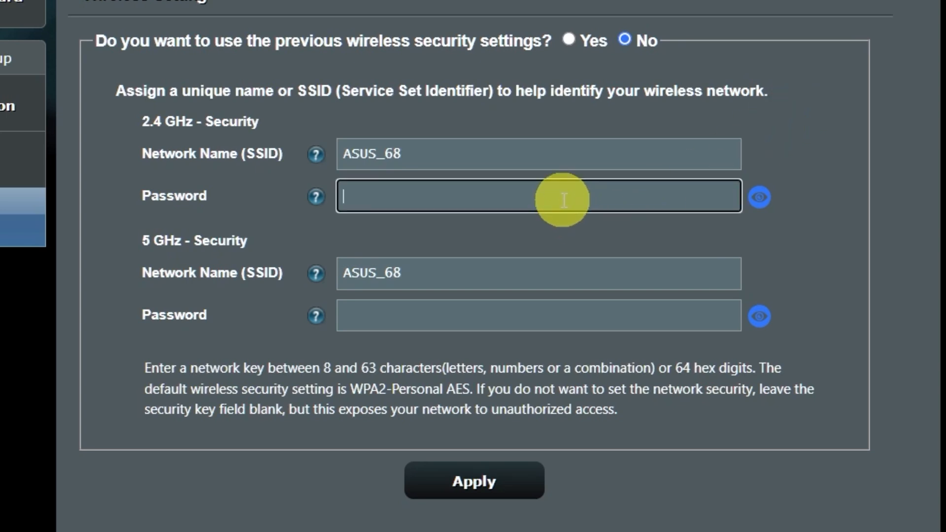
{"action": "type", "text": "123456789"}
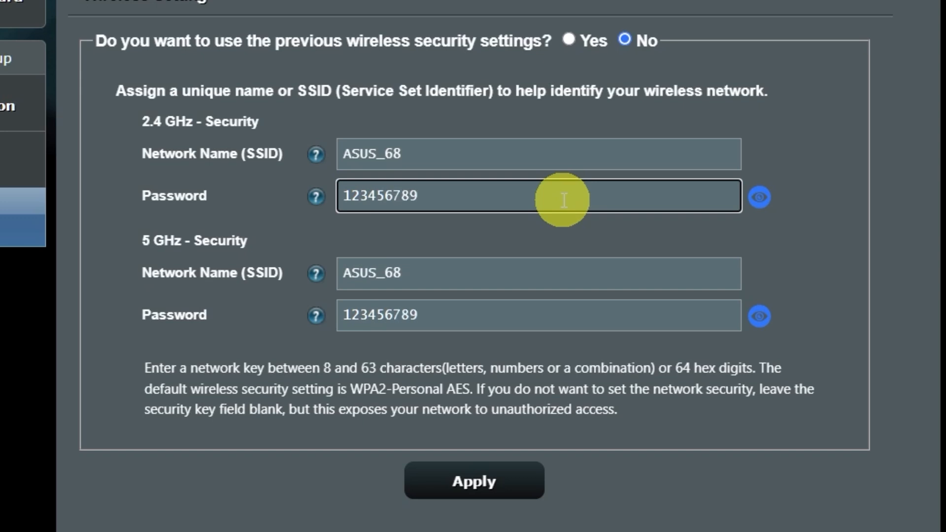
{"action": "left_click", "coordinate": [498, 482]}
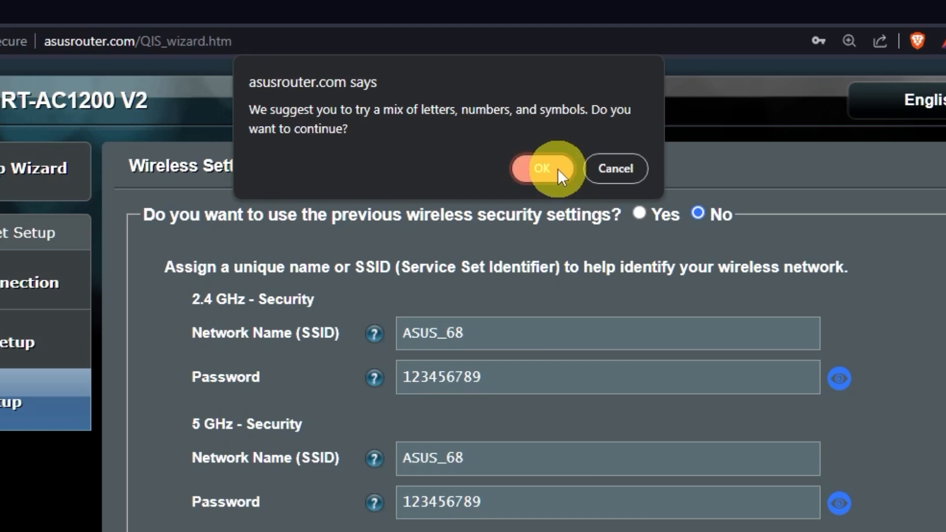
{"action": "left_click", "coordinate": [557, 169]}
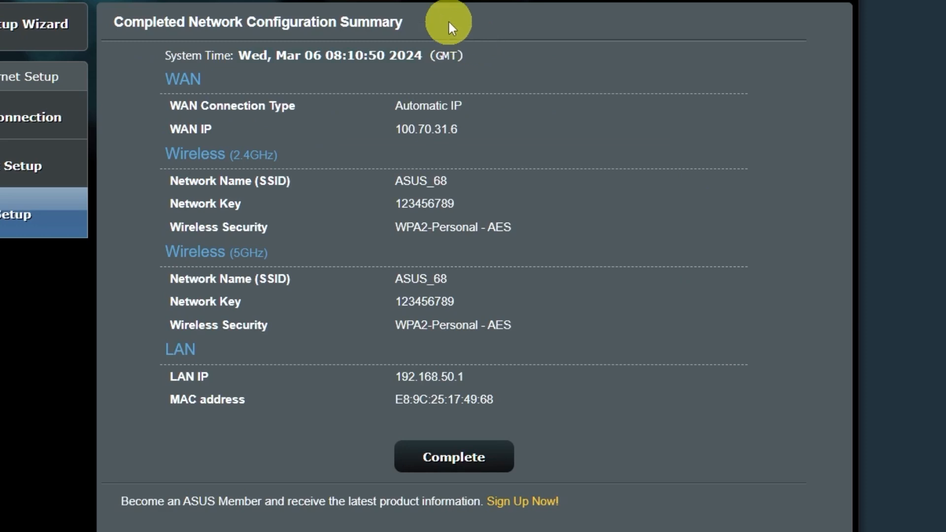
{"action": "left_click", "coordinate": [474, 454]}
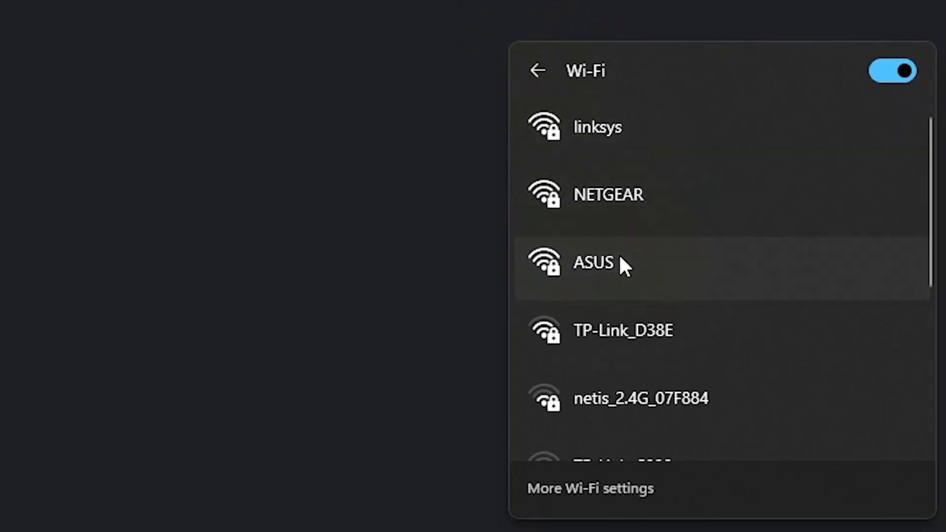
- Connect the laptop to the ASUS Wi-Fi network by entering its network security key
{"action": "left_click", "coordinate": [620, 259]}
{"action": "left_click", "coordinate": [791, 373]}
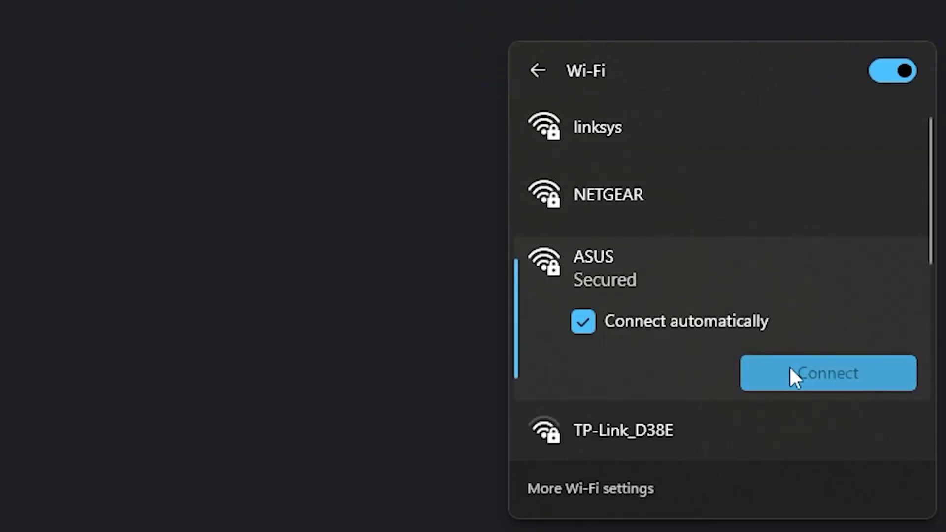
{"action": "type", "text": "•••••••••"}
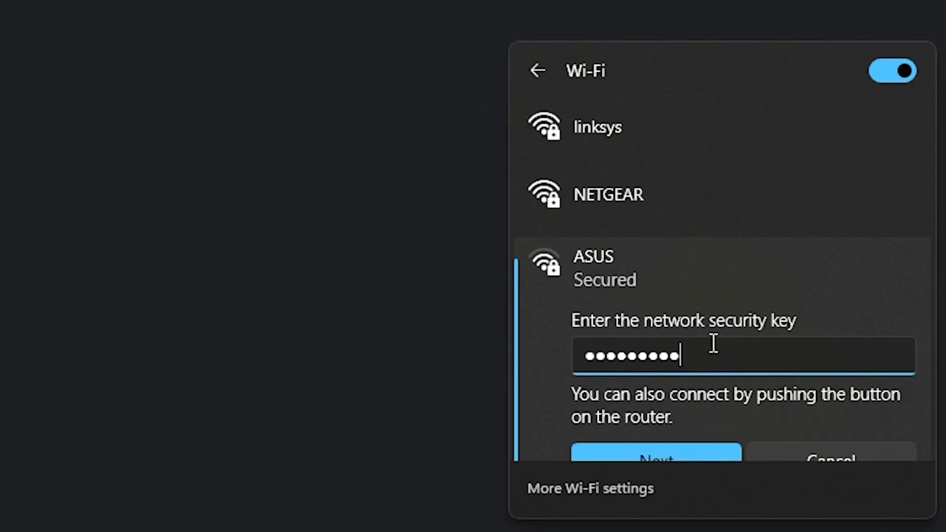
{"action": "left_click", "coordinate": [672, 450]}
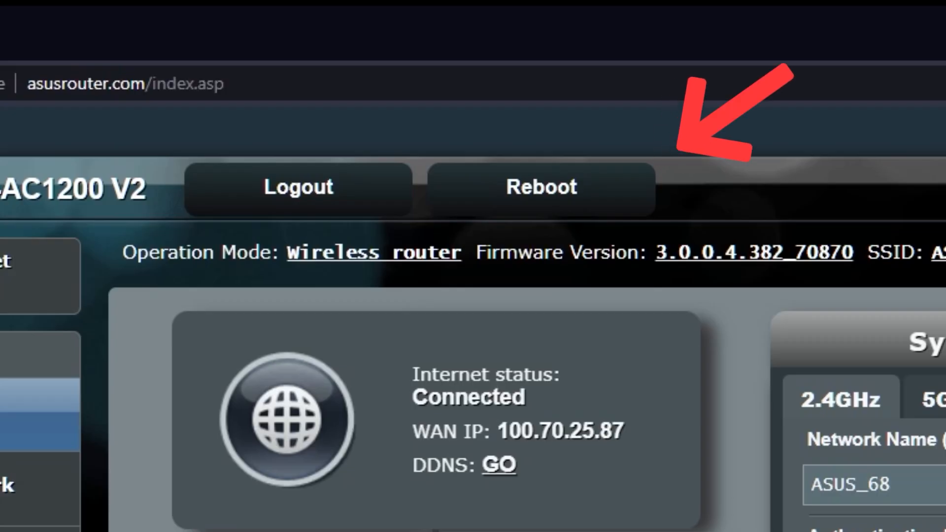
- Reboot the RT-AC1200 V2 and confirm the restart
{"action": "left_click", "coordinate": [578, 197]}
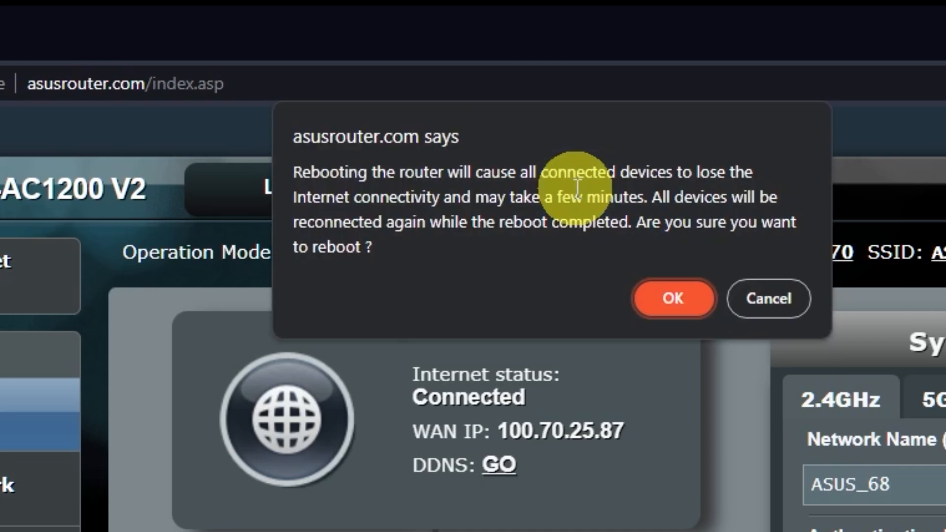
{"action": "left_click", "coordinate": [677, 302]}
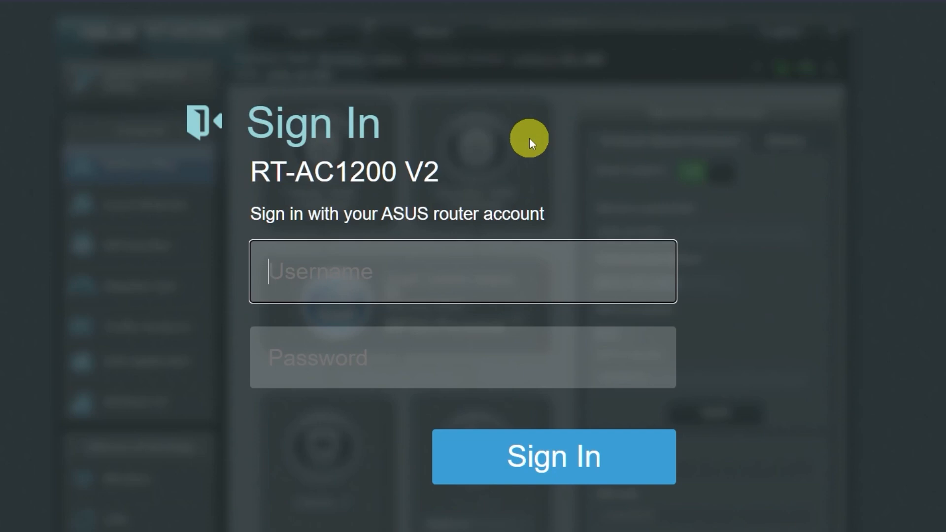
- Check the internet connection with a 'gg' search in a new Brave tab
{"action": "left_click", "coordinate": [251, 12]}
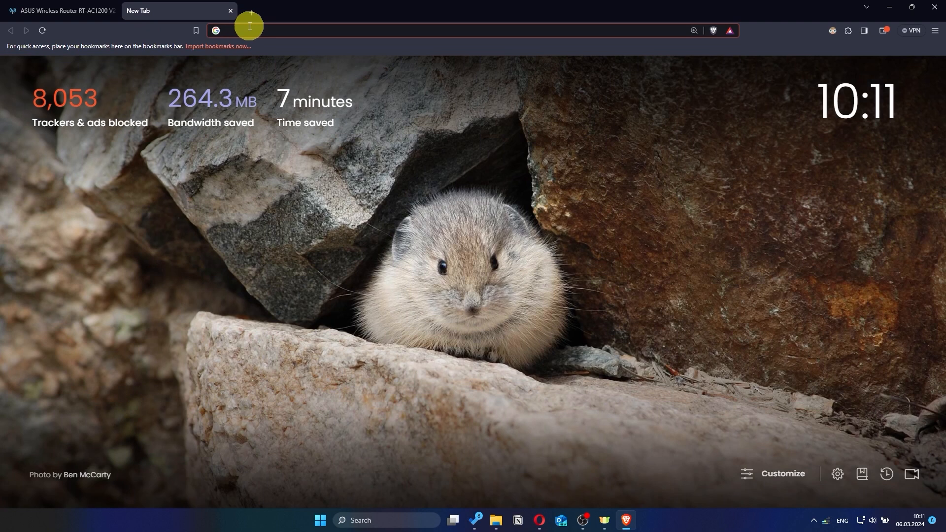
{"action": "type", "text": "gg"}
{"action": "key", "text": "Return"}
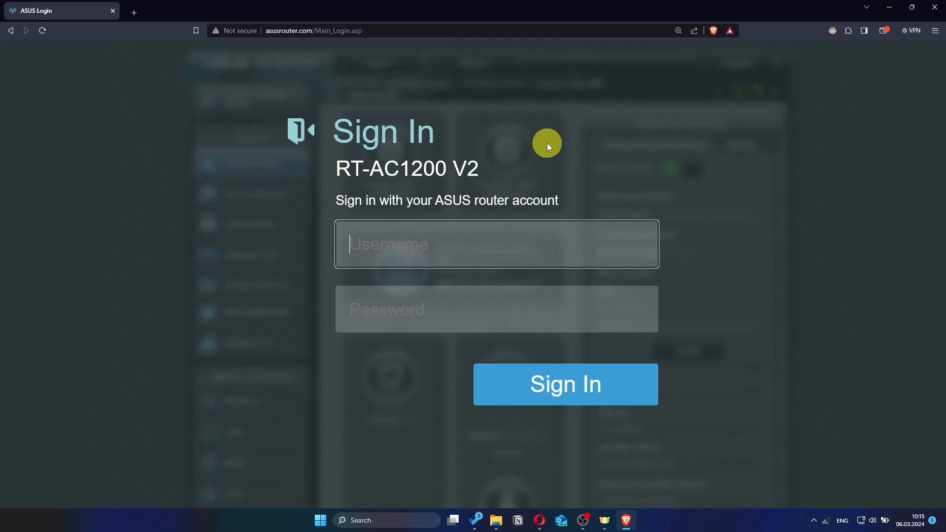
- Sign back in to the router with the new login name and admin password
{"action": "type", "text": "asus"}
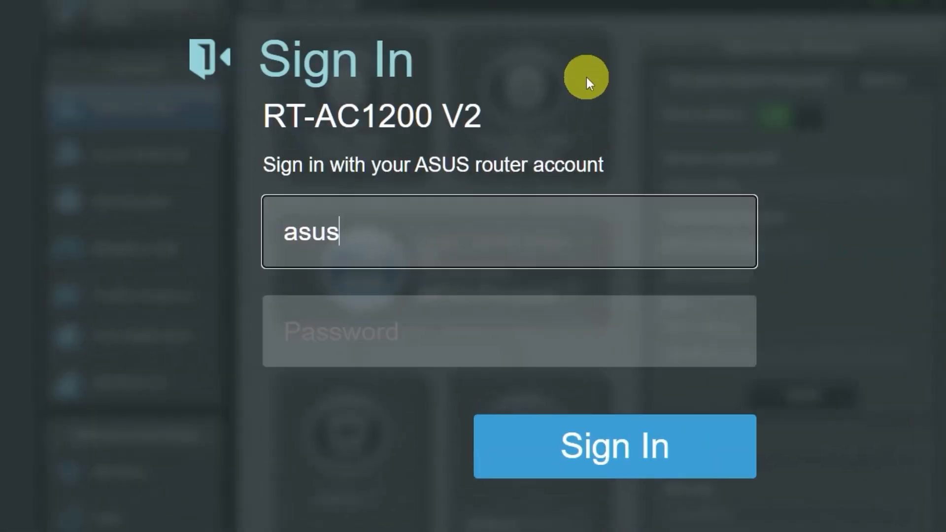
{"action": "left_click", "coordinate": [491, 338]}
{"action": "type", "text": "admin"}
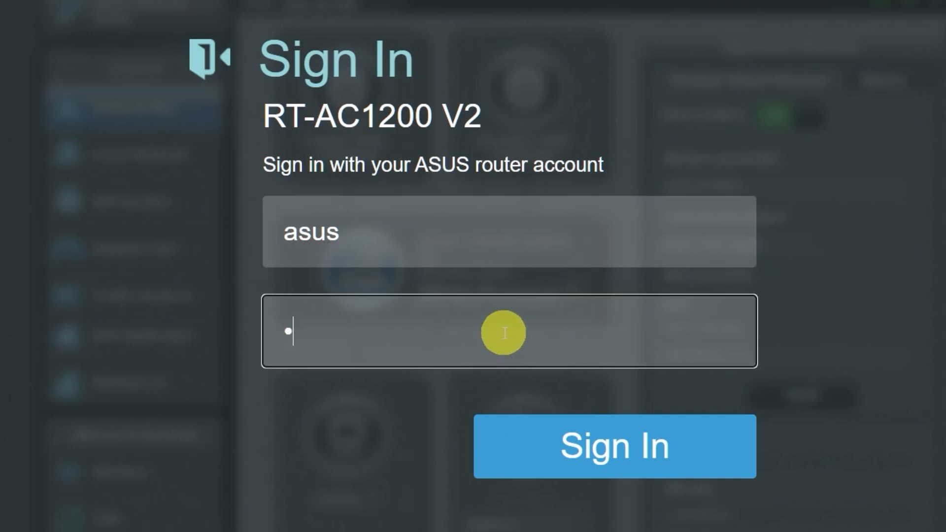
{"action": "type", "text": "admin"}
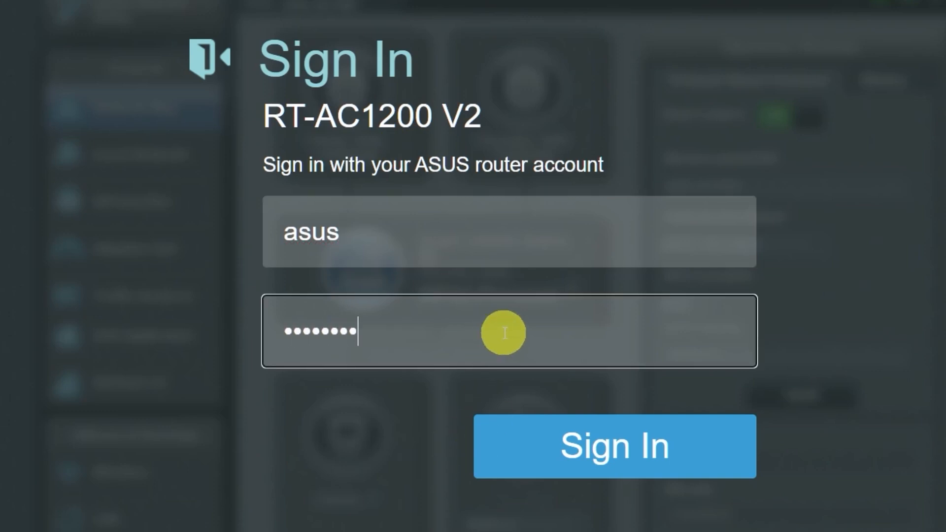
{"action": "left_click", "coordinate": [597, 450]}
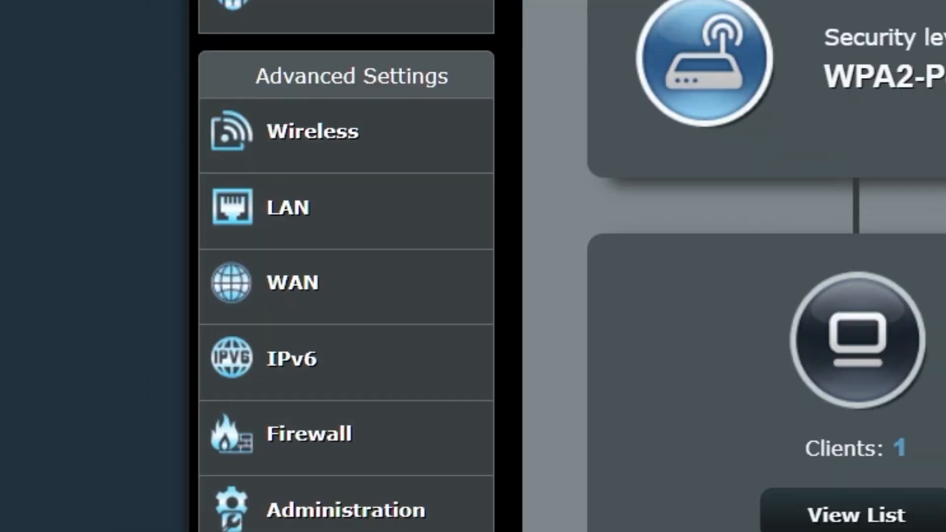
{"action": "left_click", "coordinate": [388, 289]}
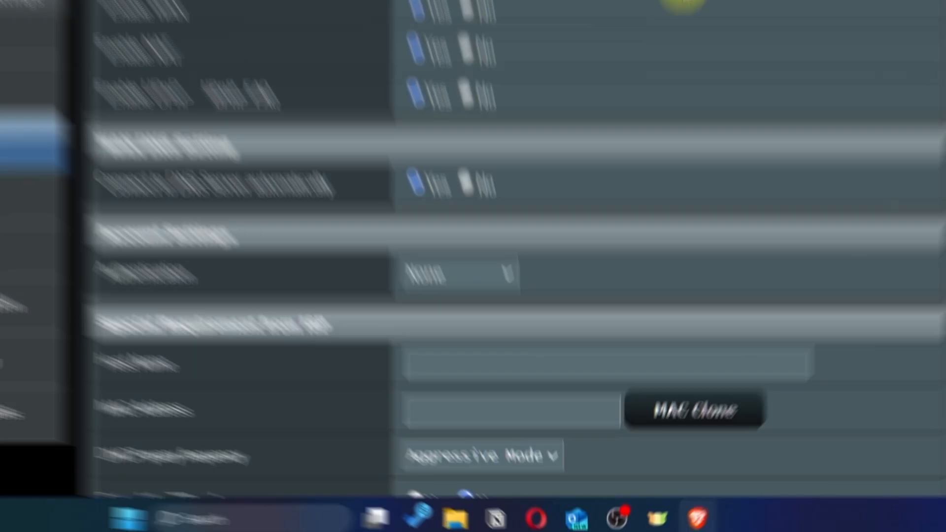
{"action": "scroll", "coordinate": [654, 185], "scroll_direction": "down", "scroll_amount": 2}
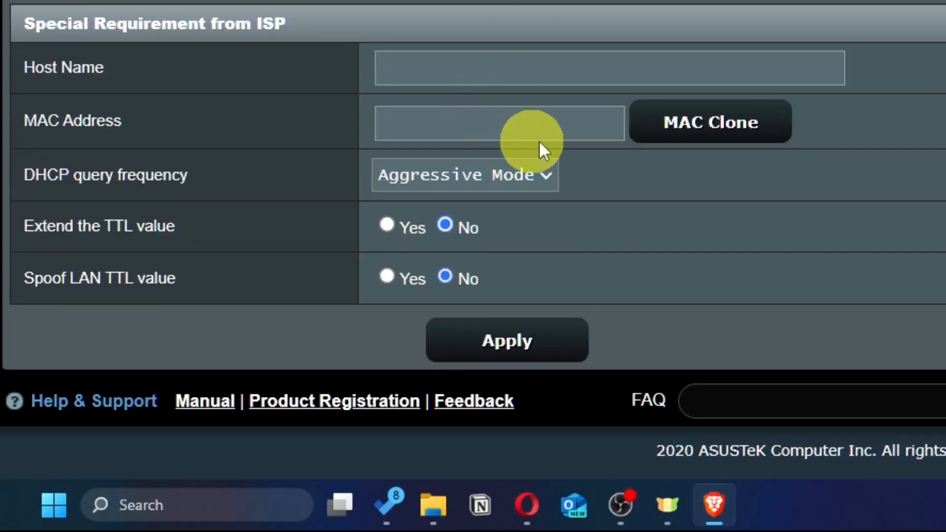
{"action": "left_click", "coordinate": [756, 144]}
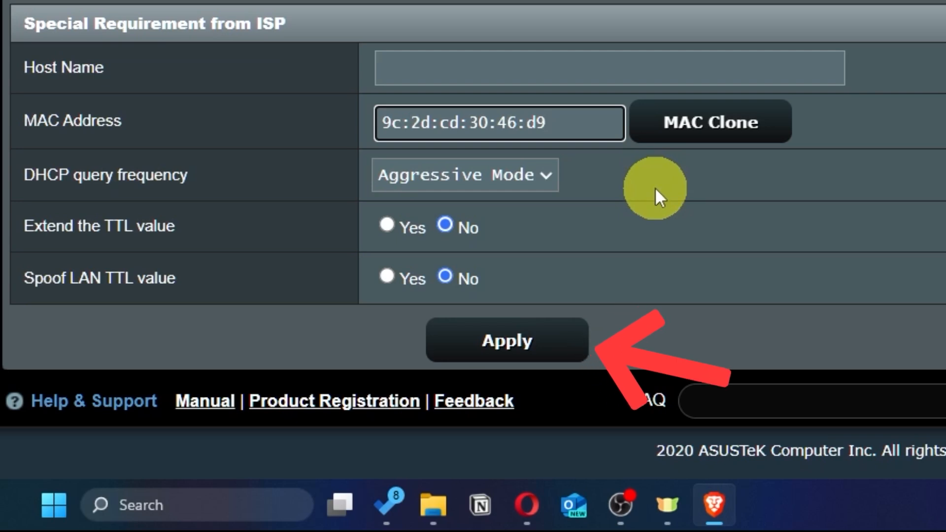
{"action": "left_click", "coordinate": [547, 351]}
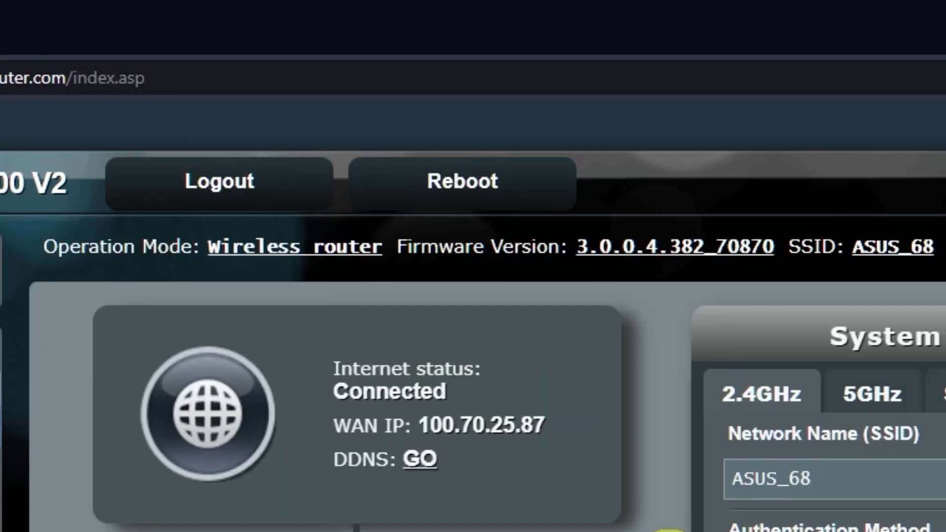
- Reboot the router again, then run a 'gg' search in a new Brave tab to confirm internet
{"action": "left_click", "coordinate": [499, 184]}
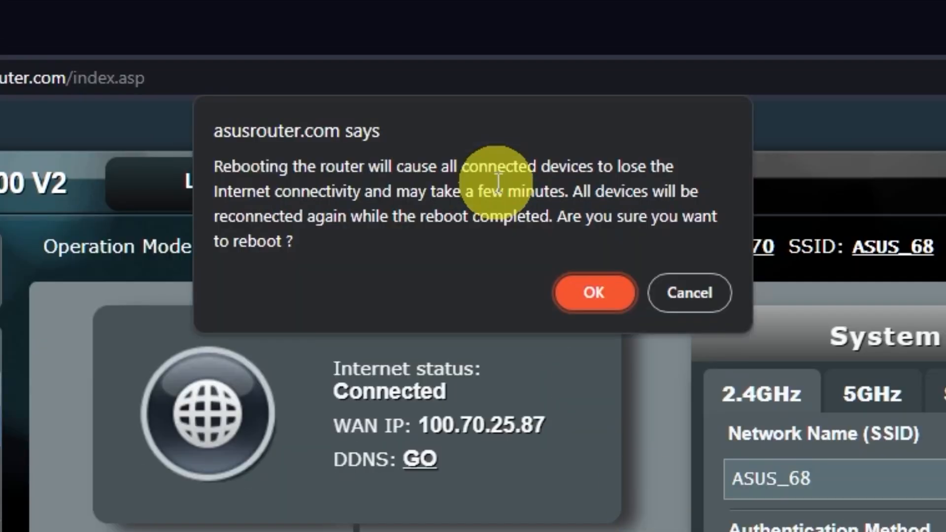
{"action": "left_click", "coordinate": [594, 292]}
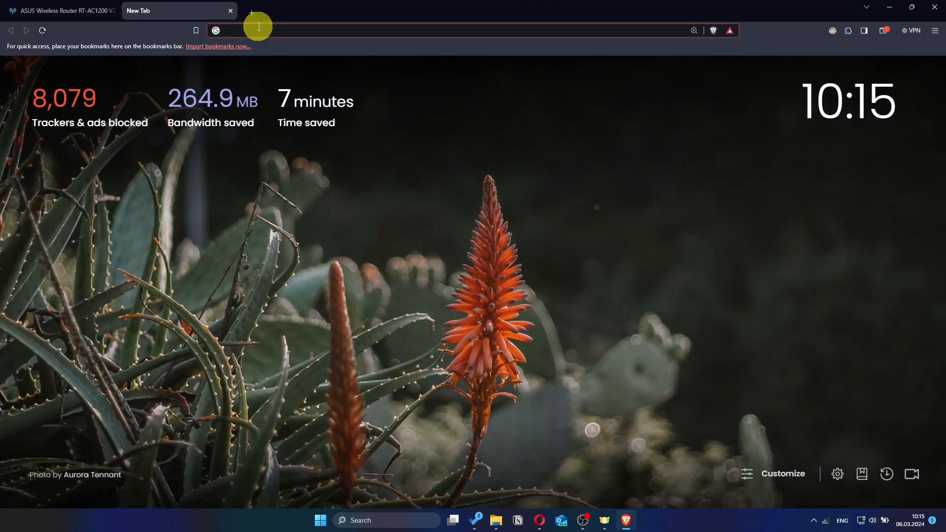
{"action": "left_click", "coordinate": [258, 28]}
{"action": "type", "text": "gg"}
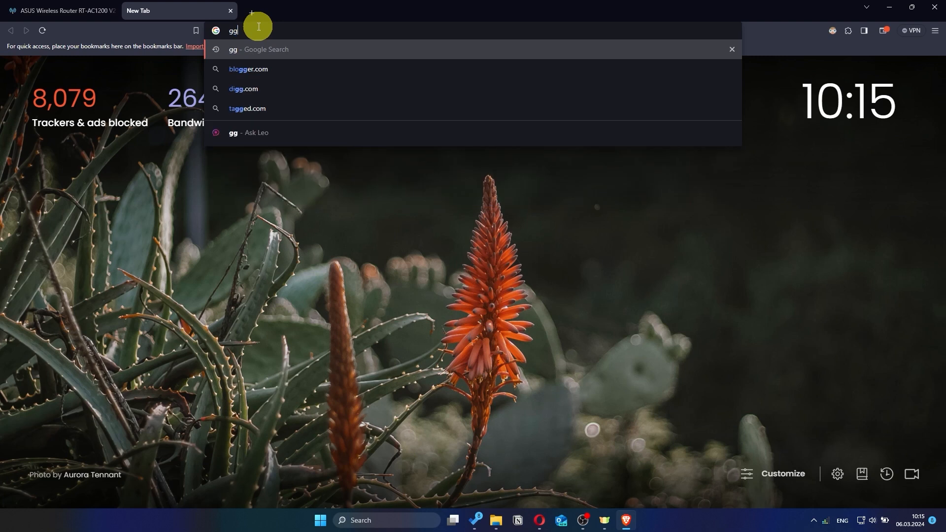
{"action": "key", "text": "Return"}
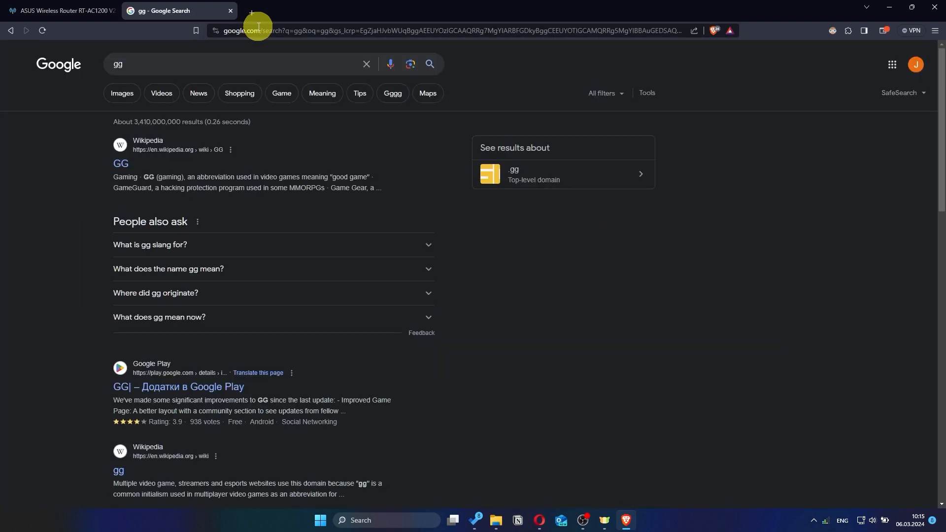